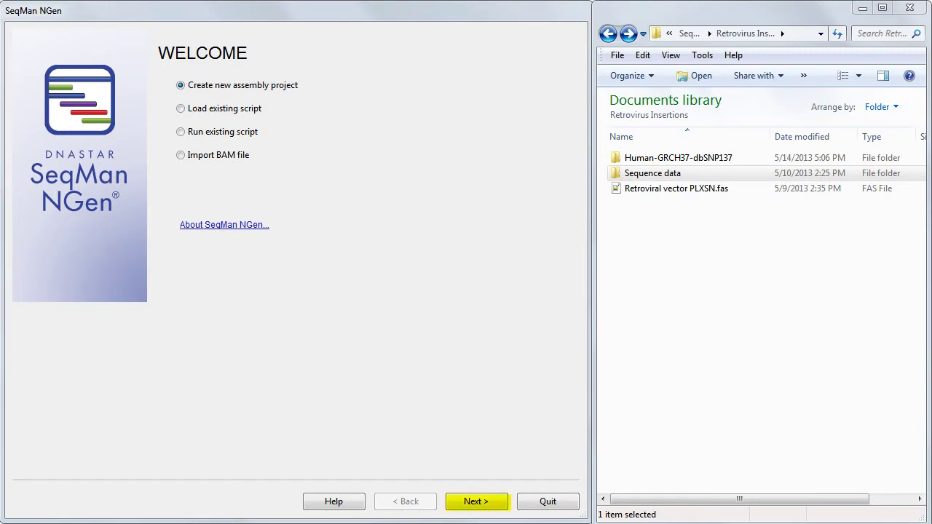
Start a Viral - Host Integration project named 'Retrovirus project' in the Retrovirus Insertions folder
{"action": "left_click", "coordinate": [476, 501]}
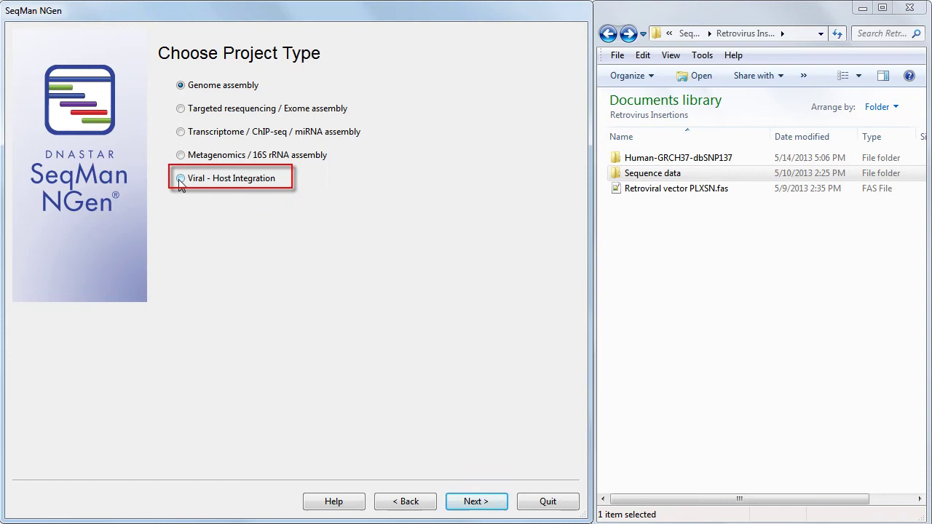
{"action": "left_click", "coordinate": [181, 179]}
{"action": "left_click", "coordinate": [473, 504]}
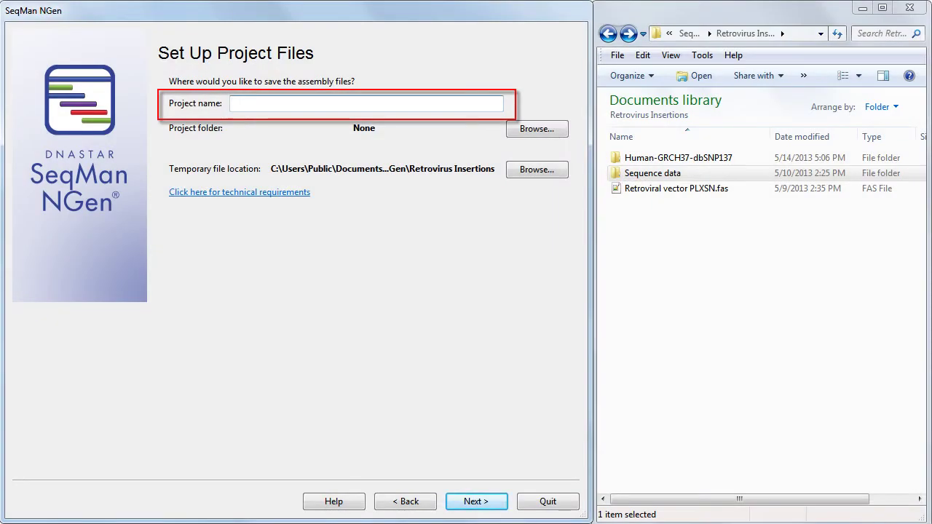
{"action": "type", "text": "Retrovirus project"}
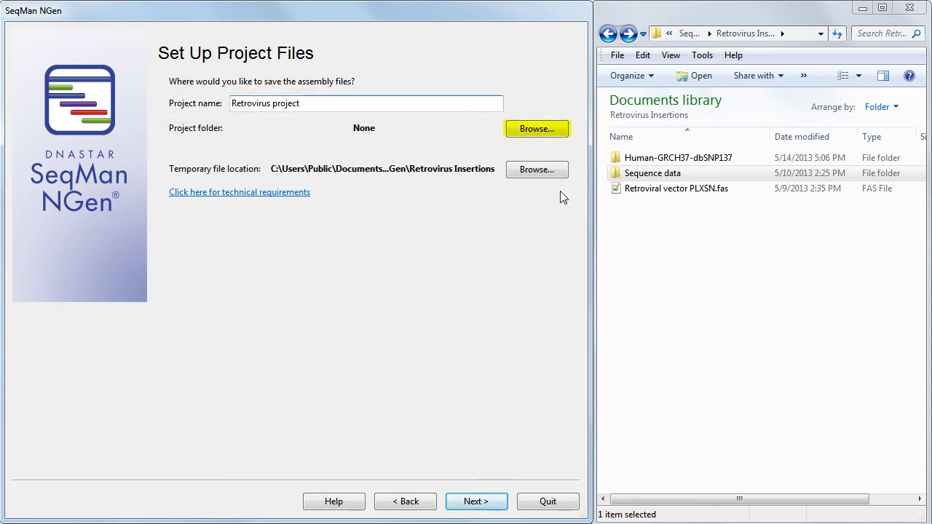
{"action": "left_click", "coordinate": [538, 131]}
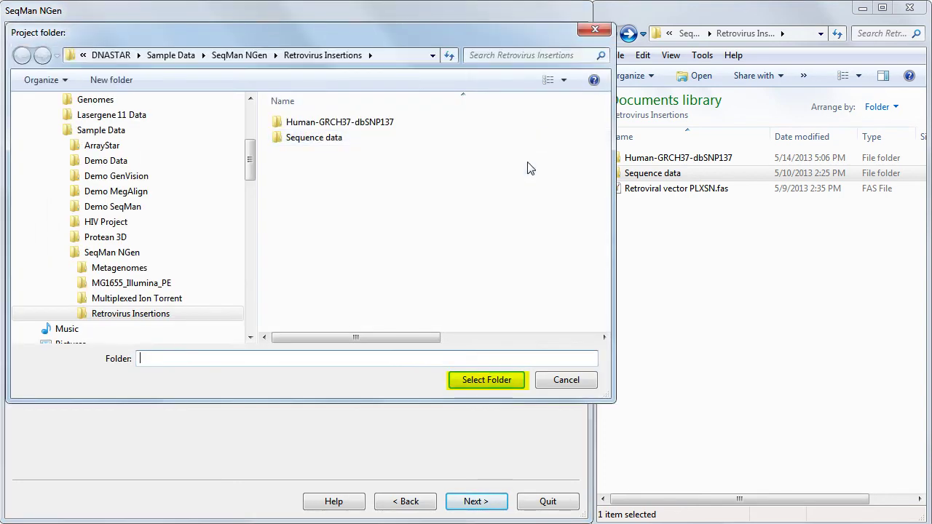
{"action": "left_click", "coordinate": [484, 380]}
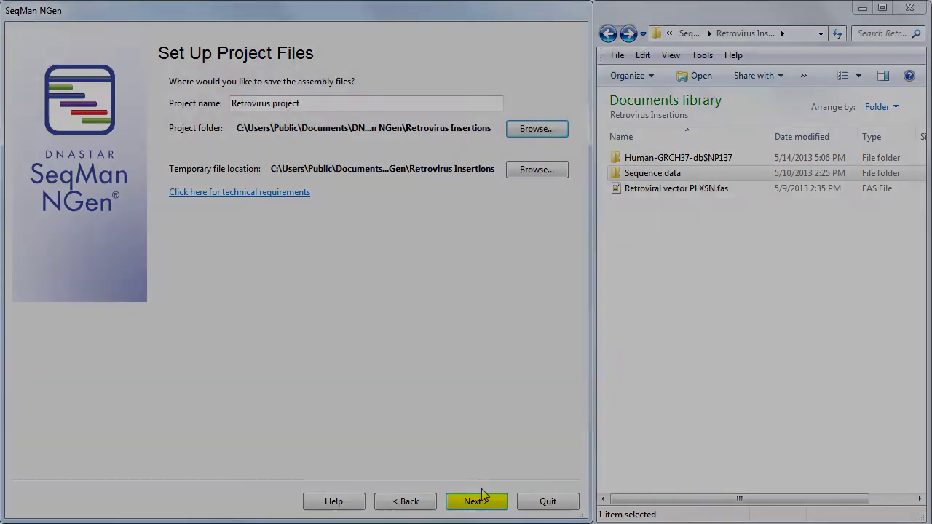
Add Human-GRCH37-dbSNP137 as the host genome and PLXSN.fas as the viral genome
{"action": "left_click", "coordinate": [477, 501]}
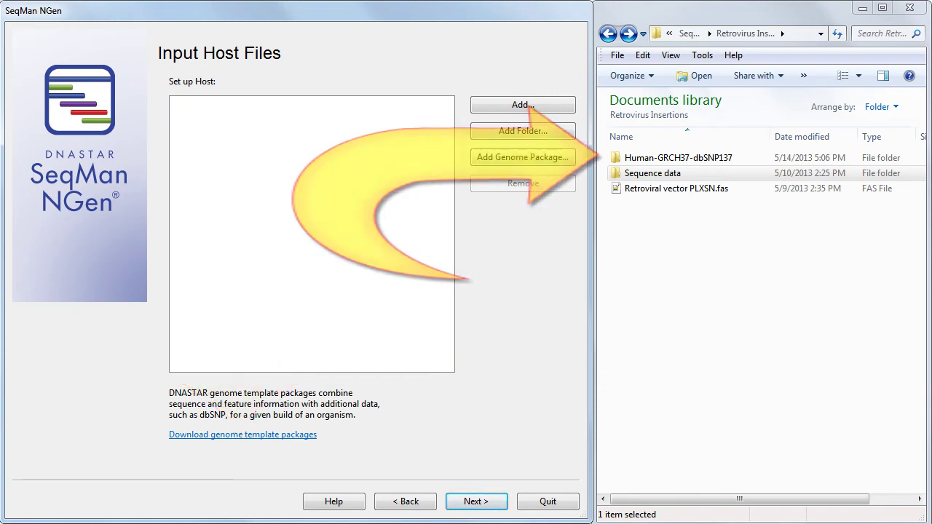
{"action": "left_click_drag", "start_coordinate": [677, 158], "coordinate": [345, 215]}
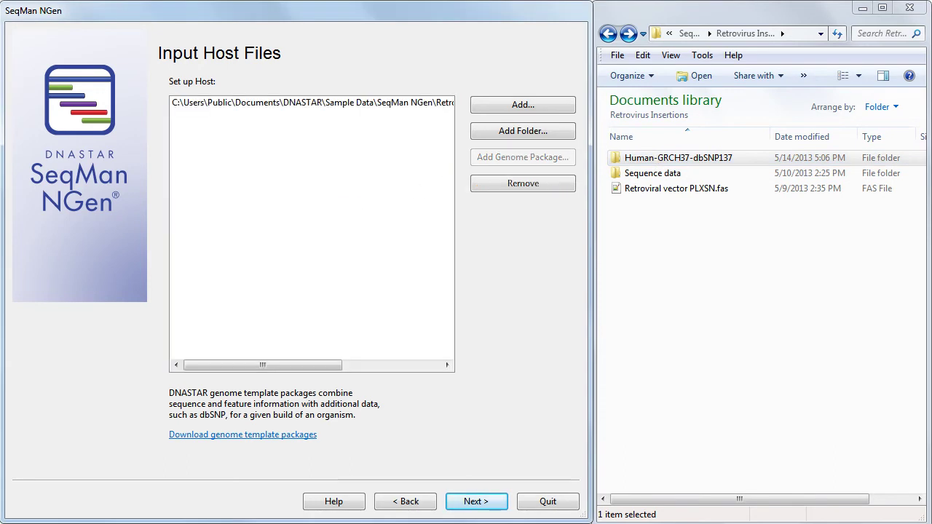
{"action": "left_click", "coordinate": [477, 500]}
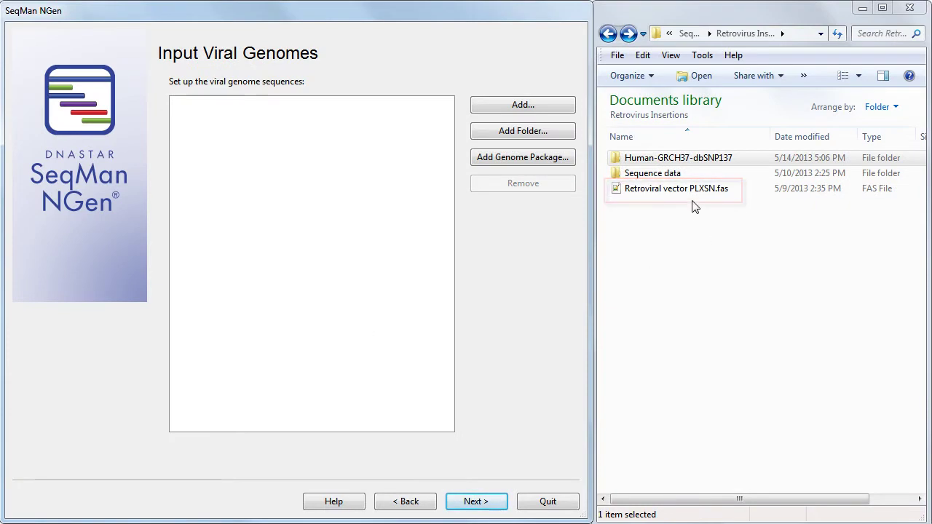
{"action": "left_click_drag", "start_coordinate": [685, 190], "coordinate": [339, 227]}
Add the Sequence data folder as Illumina > 50 nt unpaired reads
{"action": "left_click", "coordinate": [475, 501]}
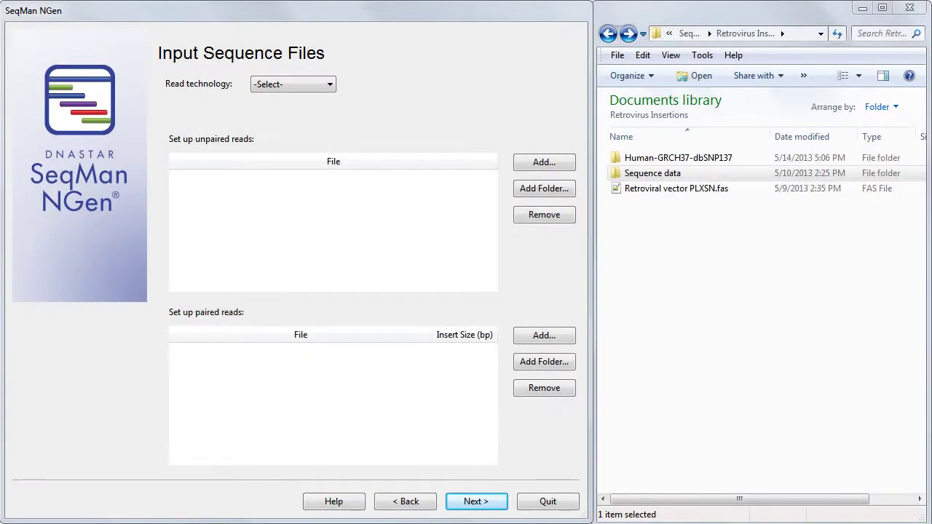
{"action": "left_click", "coordinate": [328, 85]}
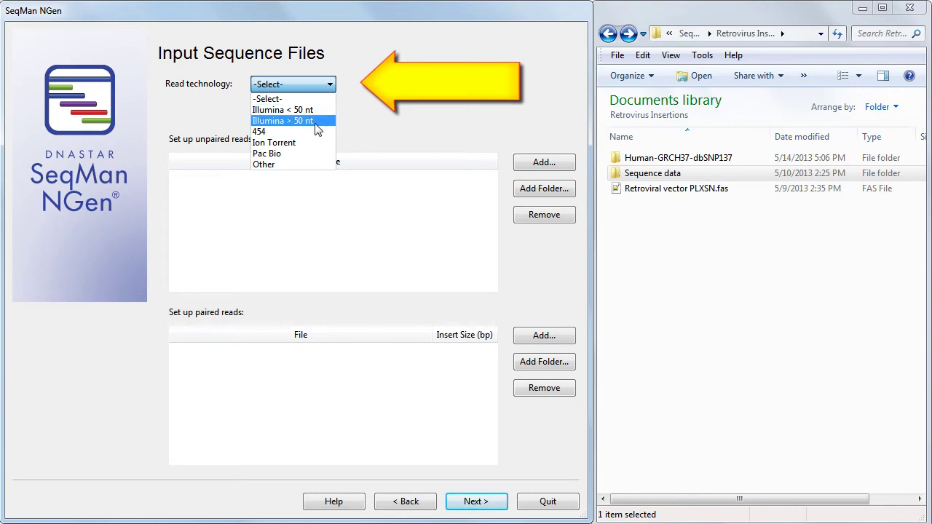
{"action": "left_click", "coordinate": [316, 122]}
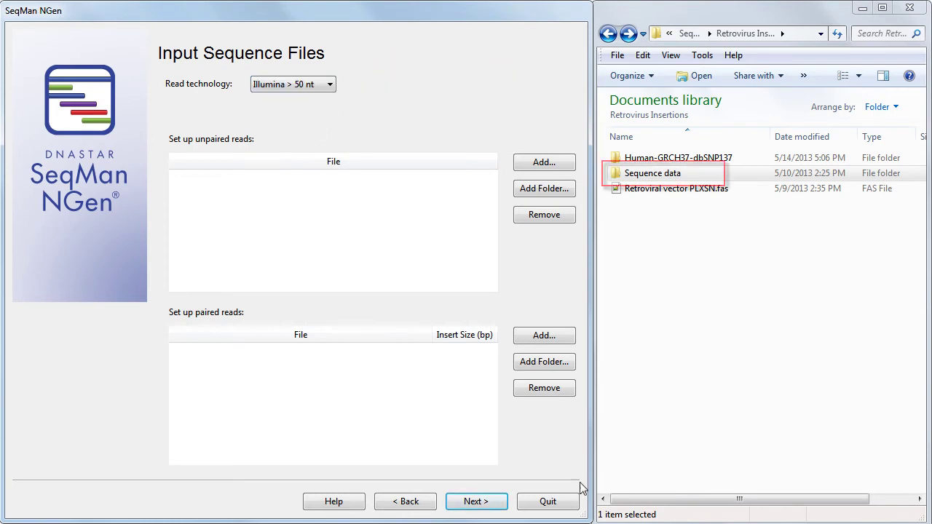
{"action": "left_click_drag", "start_coordinate": [697, 181], "coordinate": [369, 228]}
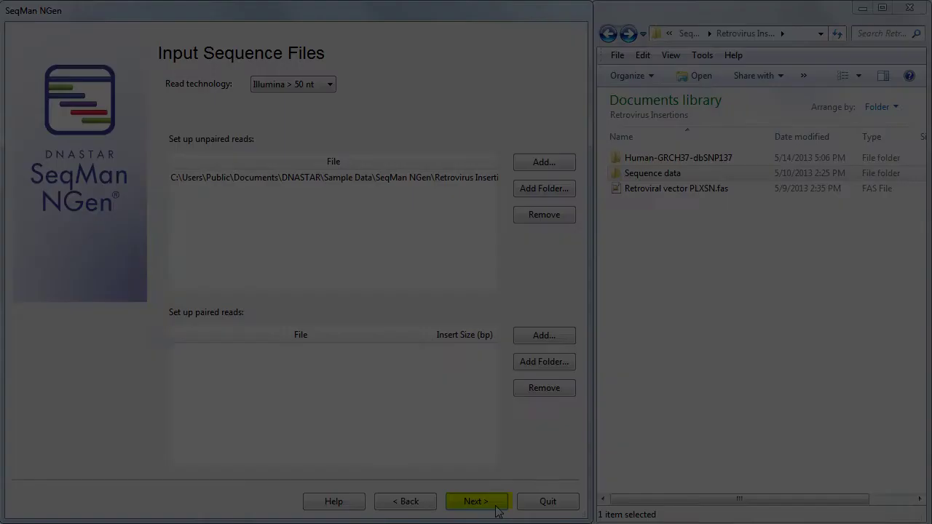
Run the assembly with default options, producing T-Cell Data integration PLXSN.assembly in SeqMan Pro
{"action": "left_click", "coordinate": [497, 507]}
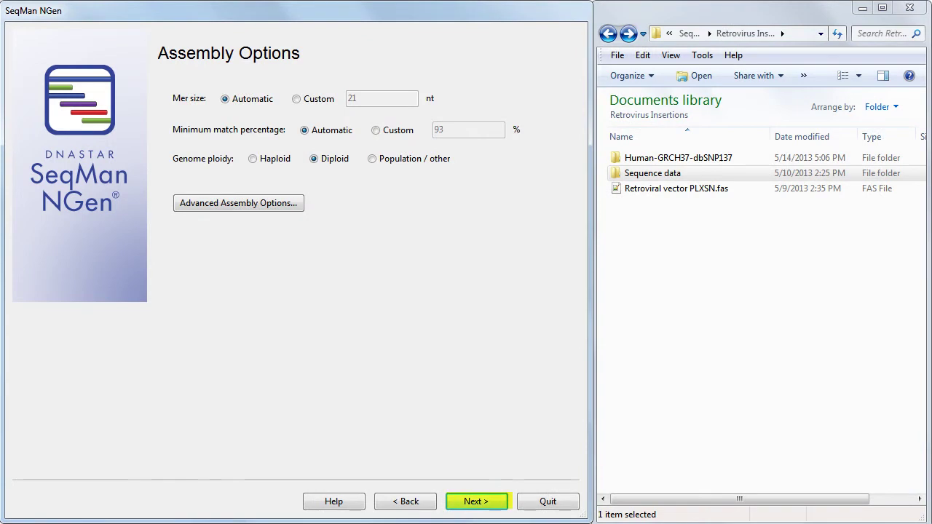
{"action": "left_click", "coordinate": [493, 507]}
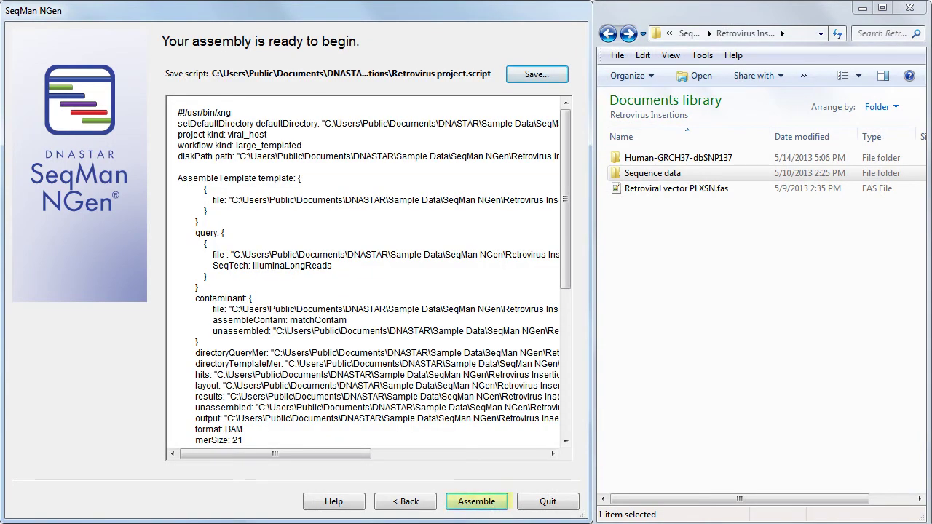
{"action": "left_click", "coordinate": [486, 506]}
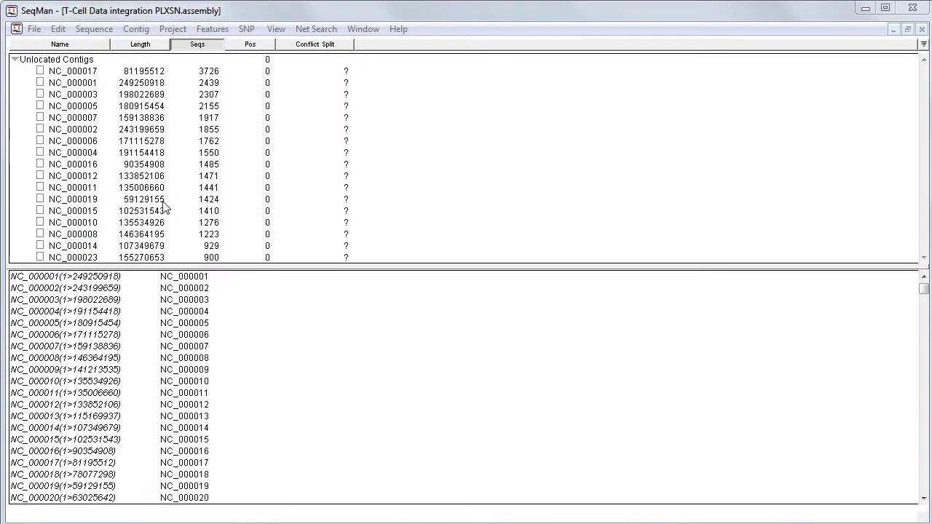
Generate the Coverage Report for contig NC_000005 and sort it by depth, highest first
{"action": "left_click", "coordinate": [147, 108]}
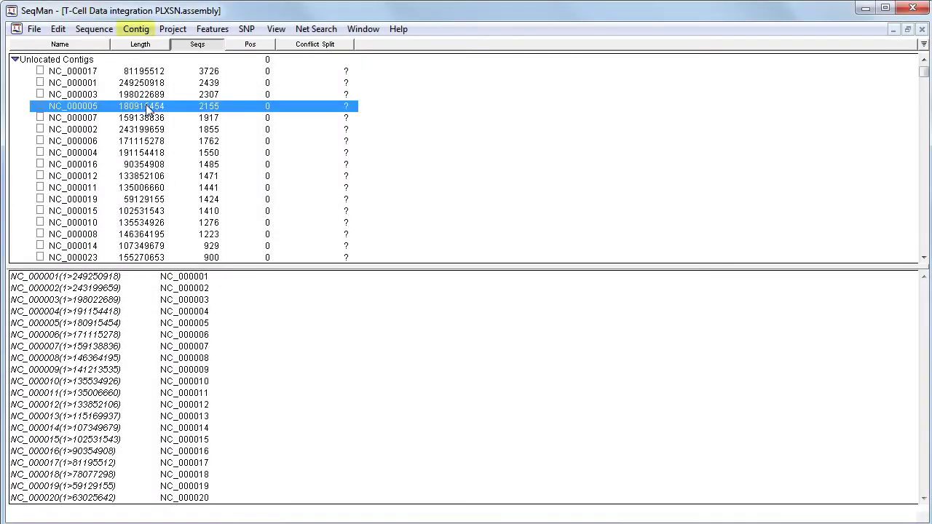
{"action": "left_click", "coordinate": [136, 29]}
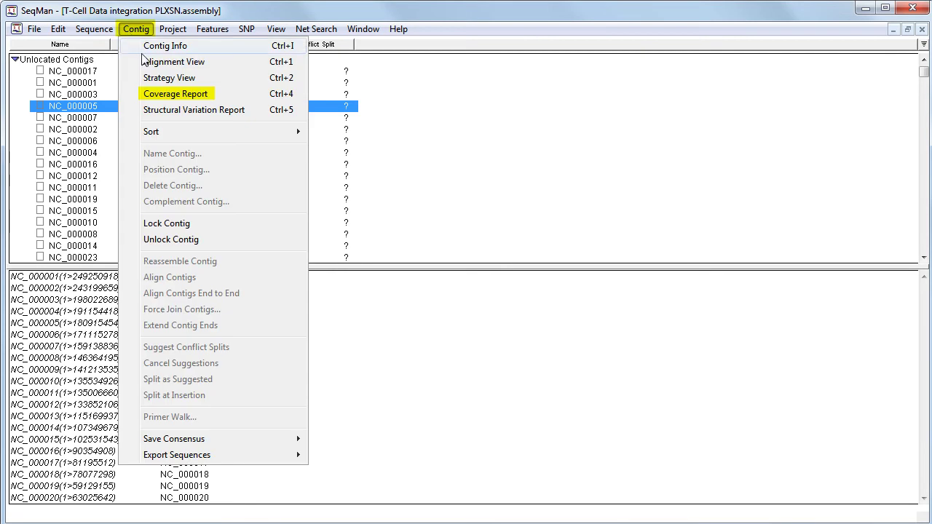
{"action": "left_click", "coordinate": [150, 97]}
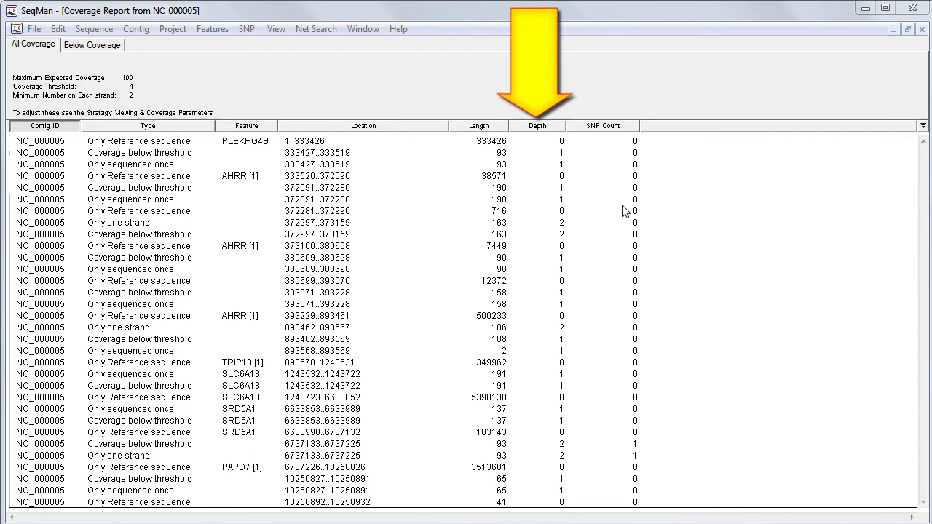
{"action": "left_click", "coordinate": [557, 129]}
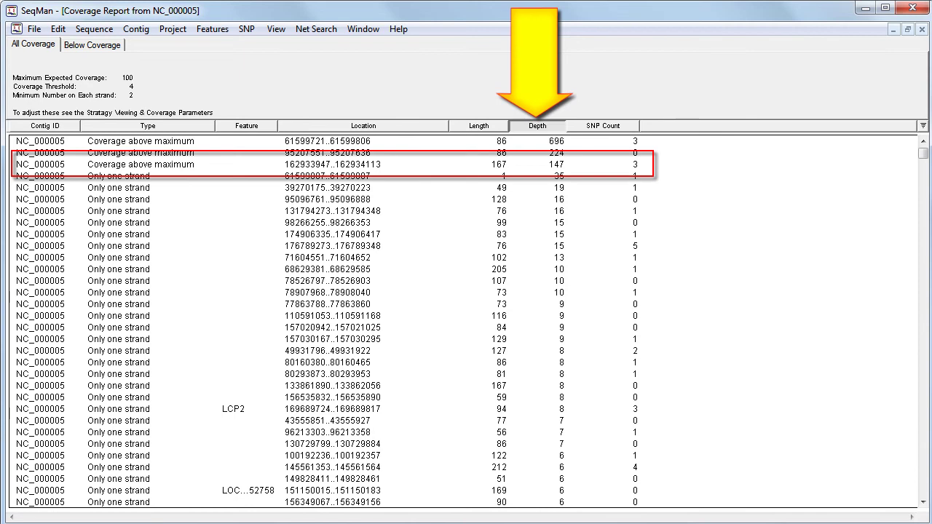
Open the alignment for the depth-147 Coverage above maximum region at 162933947–162934113
{"action": "double_click", "coordinate": [353, 166]}
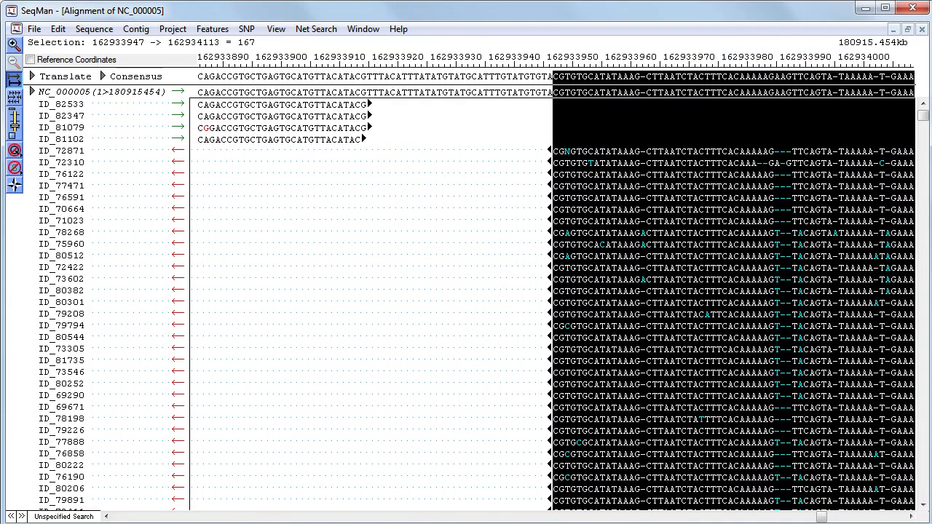
Switch NC_000005 to Strategy View and zoom in until the MAT2B integration region fills the view
{"action": "left_click", "coordinate": [134, 32]}
{"action": "left_click", "coordinate": [174, 78]}
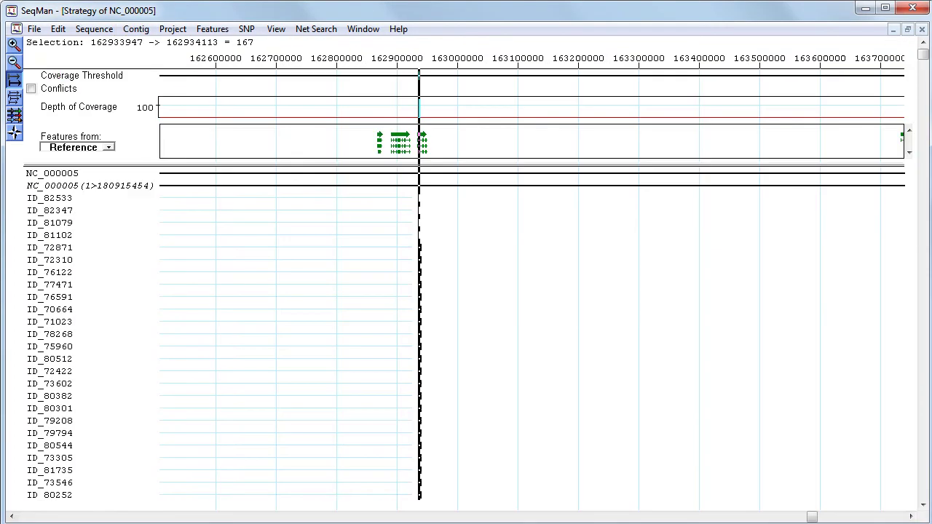
{"action": "left_click", "coordinate": [13, 44]}
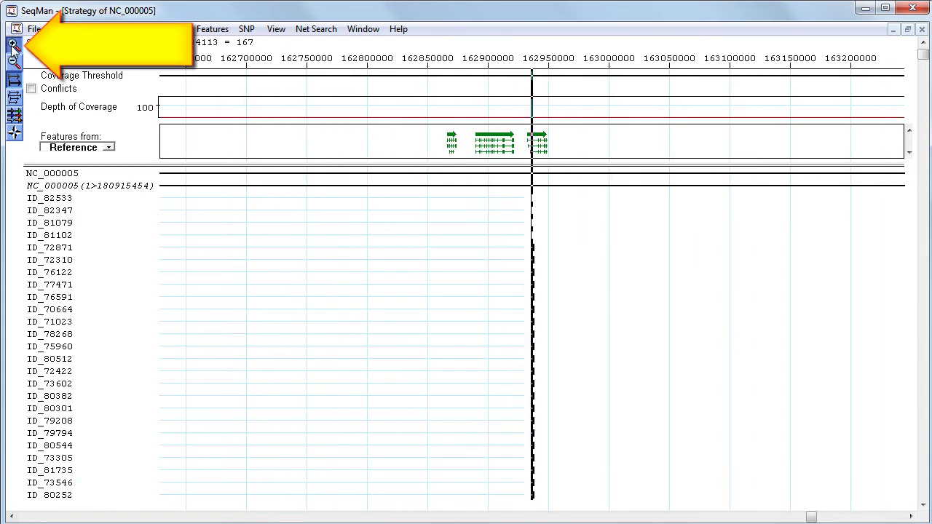
{"action": "left_click", "coordinate": [13, 44]}
{"action": "left_click", "coordinate": [13, 44]}
{"action": "left_click", "coordinate": [13, 44]}
{"action": "left_click", "coordinate": [14, 44]}
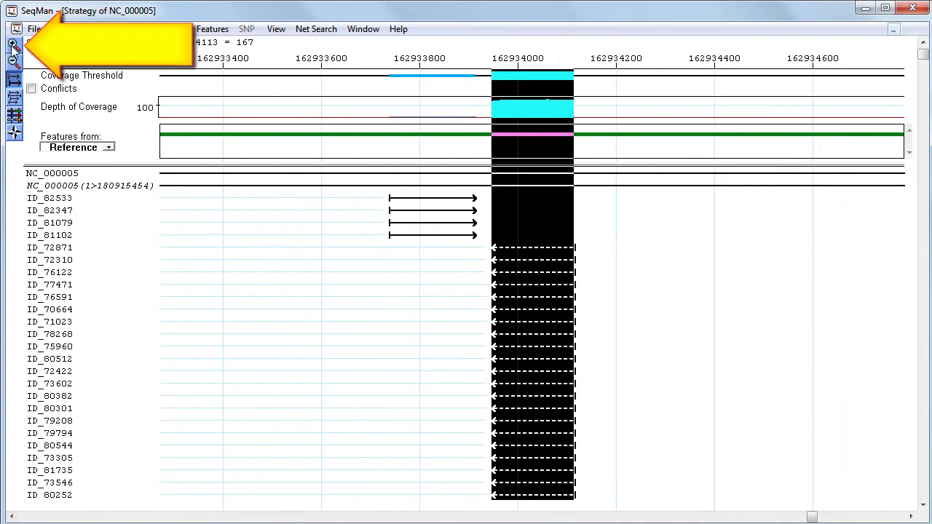
{"action": "left_click", "coordinate": [13, 44]}
{"action": "left_click", "coordinate": [13, 44]}
{"action": "left_click", "coordinate": [903, 313]}
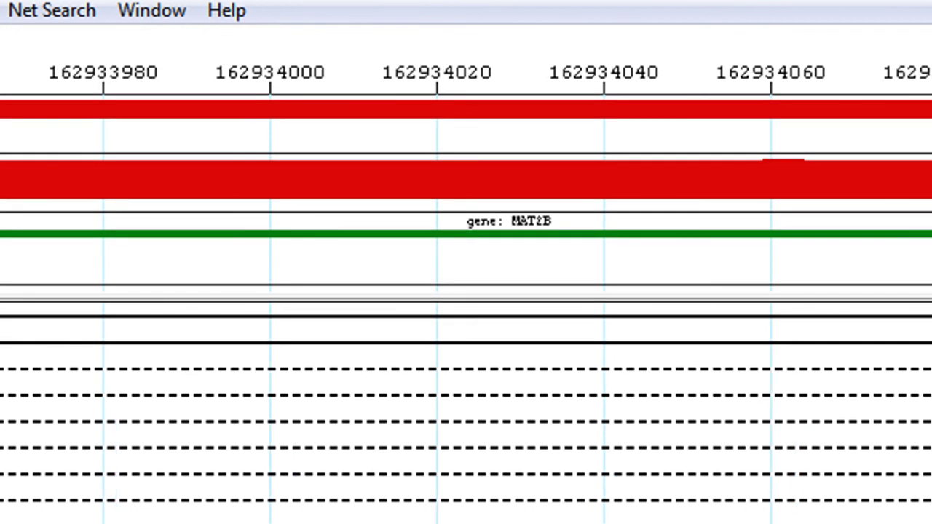
Display the MAT2B gene annotation details, spanning 162930402..162946505 with its synonyms
{"action": "mouse_move", "coordinate": [638, 172]}
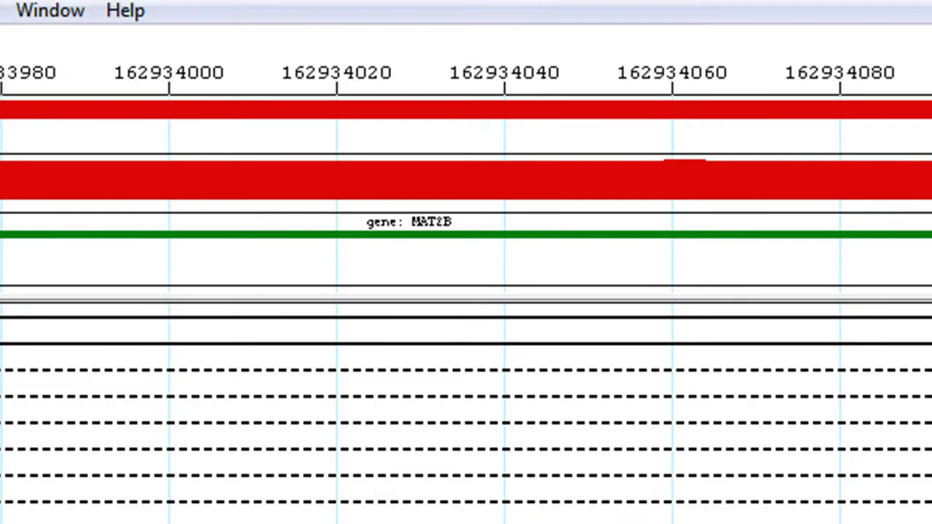
{"action": "mouse_move", "coordinate": [466, 240]}
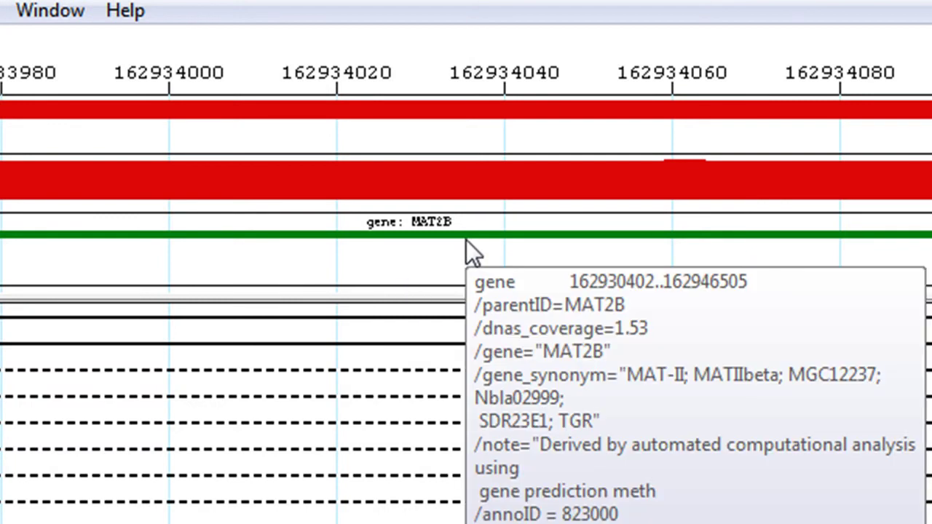